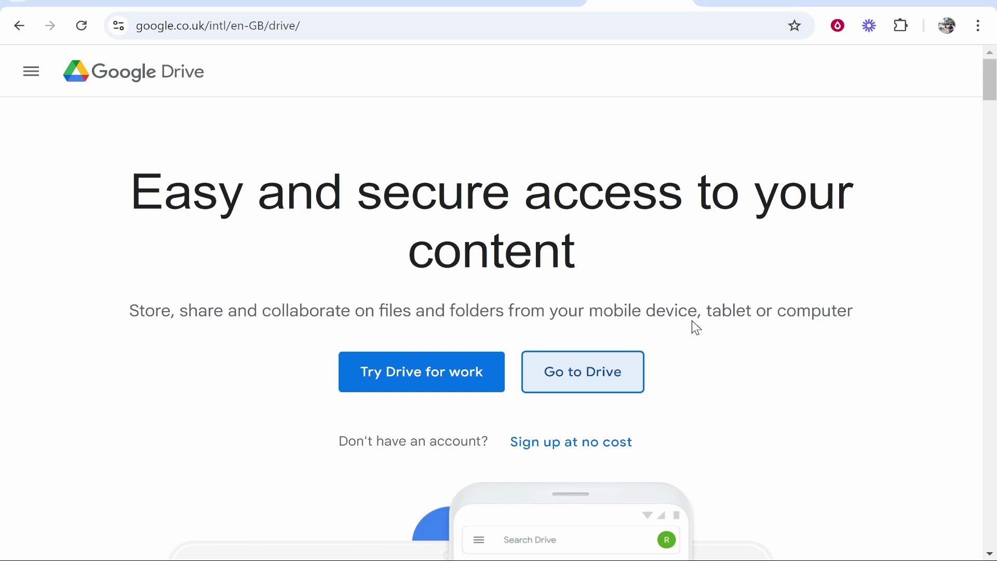
- Go to Google Drive and open the Photos folder in My Drive to list its HEIC images
click(582, 371)
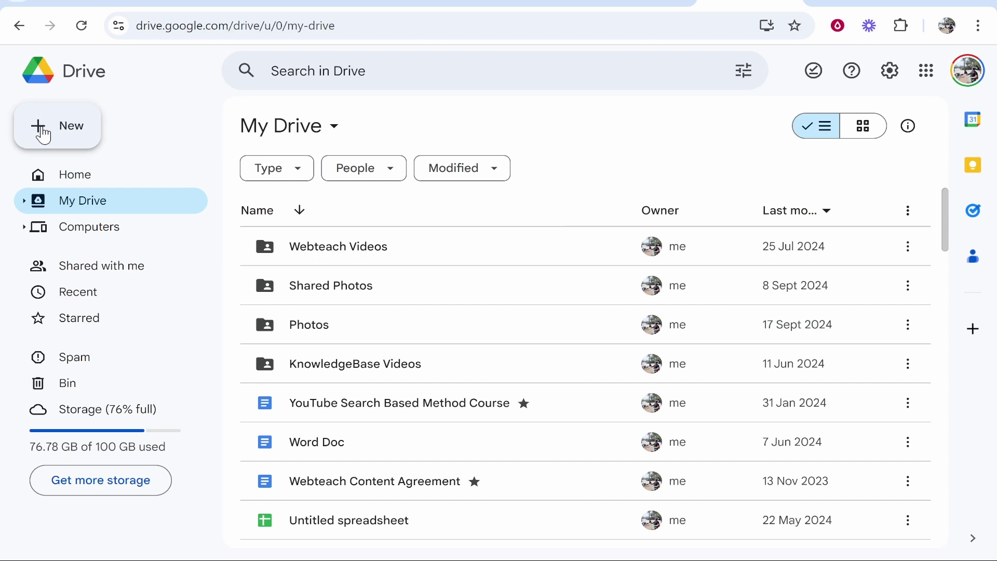
click(58, 128)
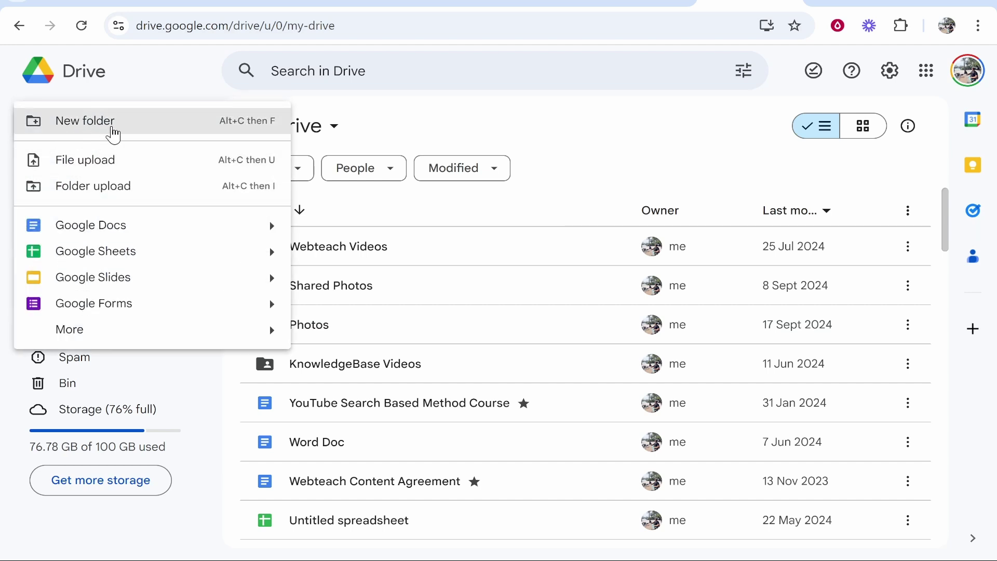
click(425, 134)
click(390, 343)
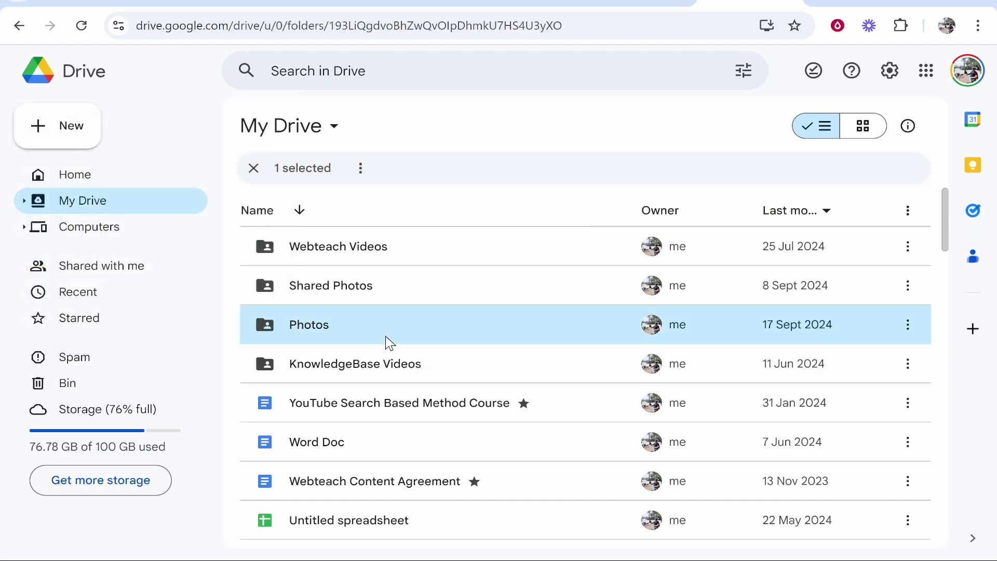
double_click(390, 342)
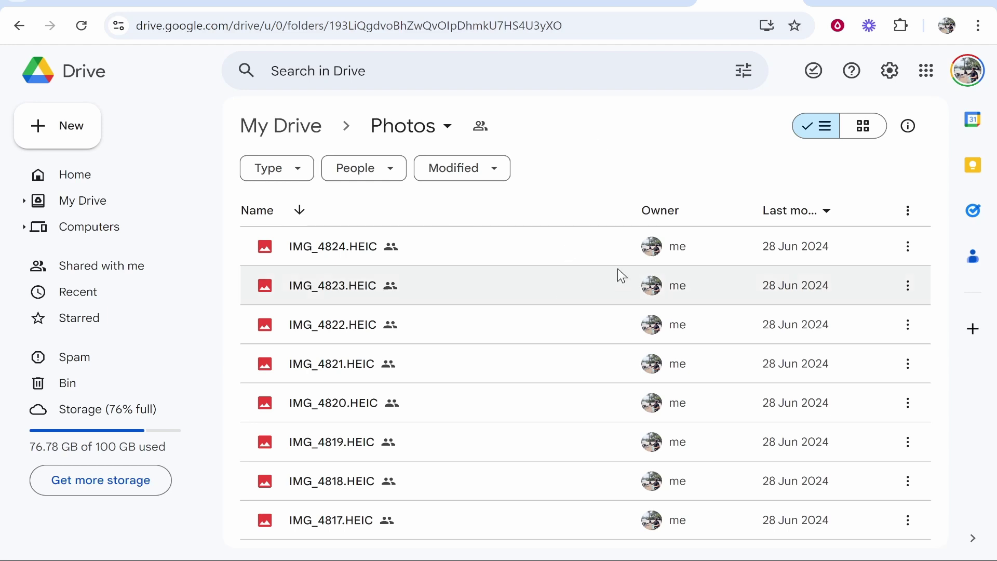
- Search 'google forms' in a new tab, go to Google Forms and start a blank form
click(819, 4)
text(google d)
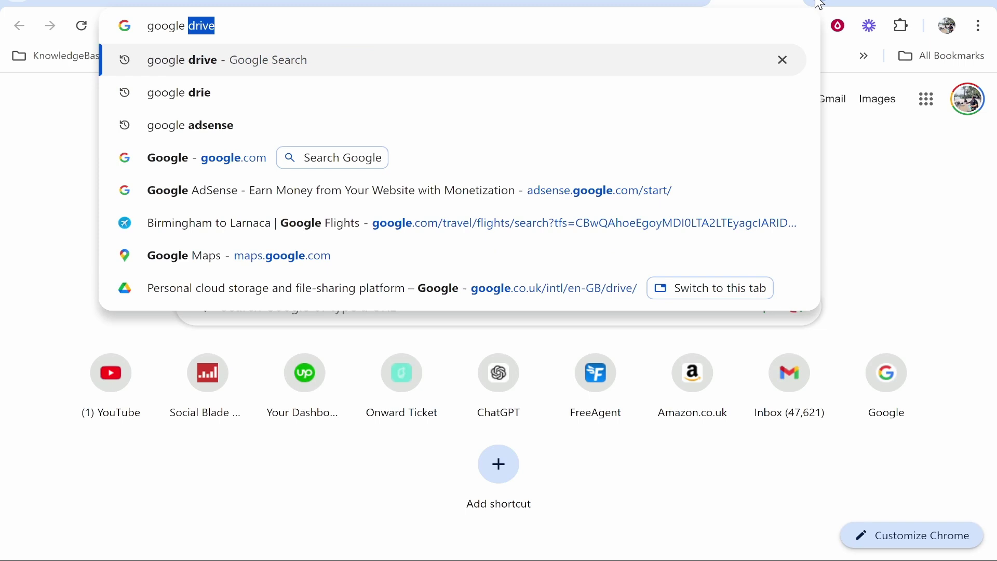
text(o)
key(BackSpace)
key(BackSpace)
key(BackSpace)
text(form)
key(Return)
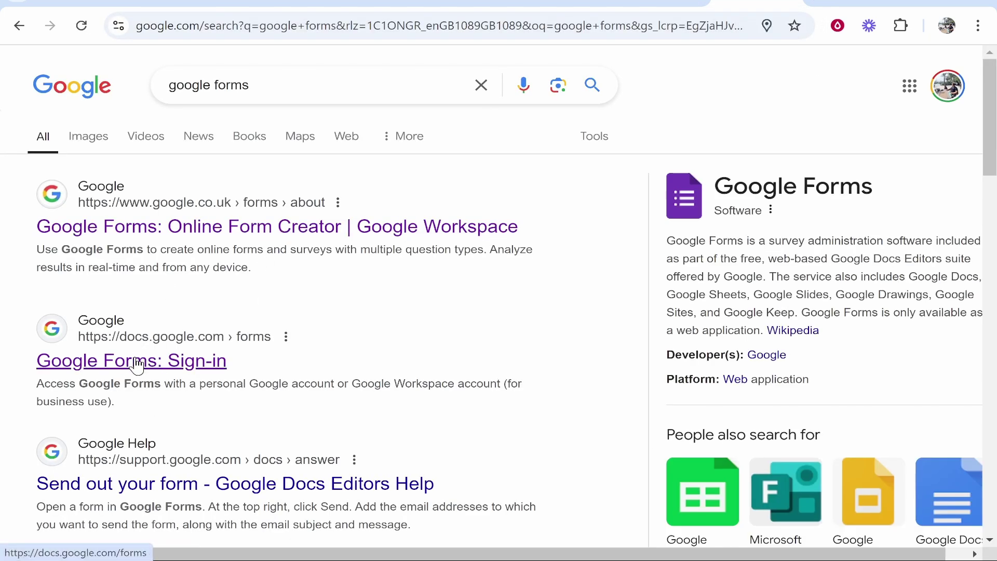
click(159, 365)
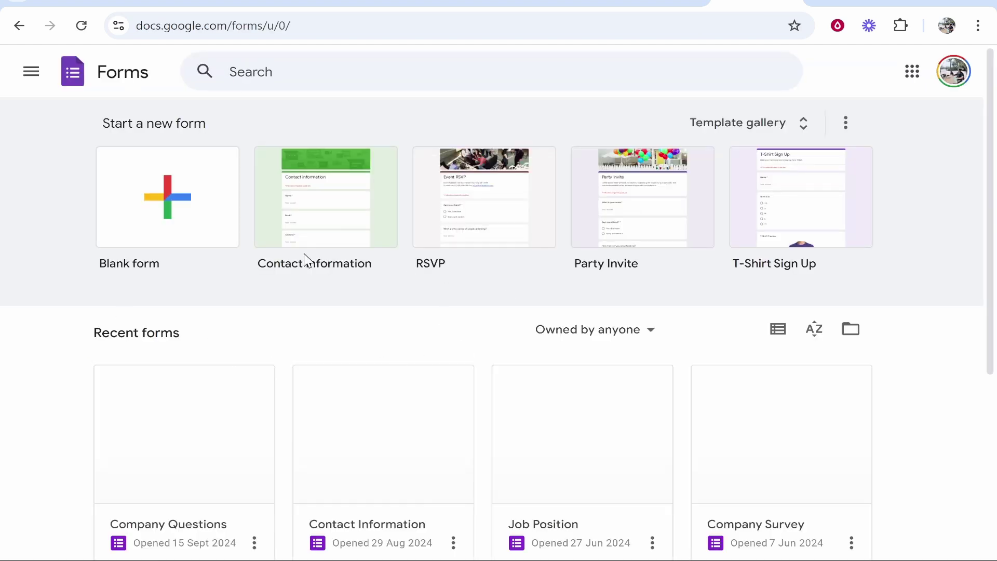
click(142, 178)
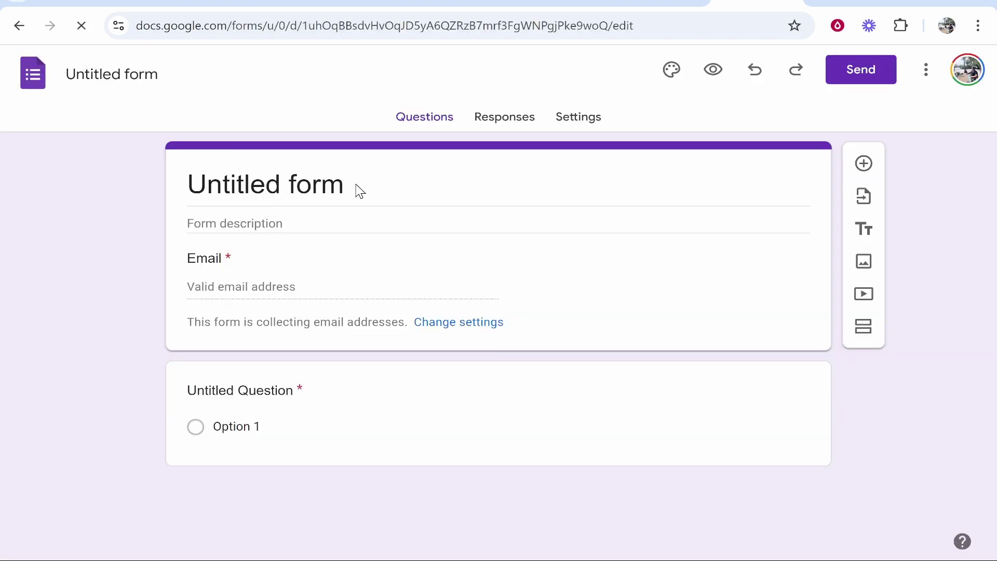
- Replace the form title with 'Photos'
click(355, 184)
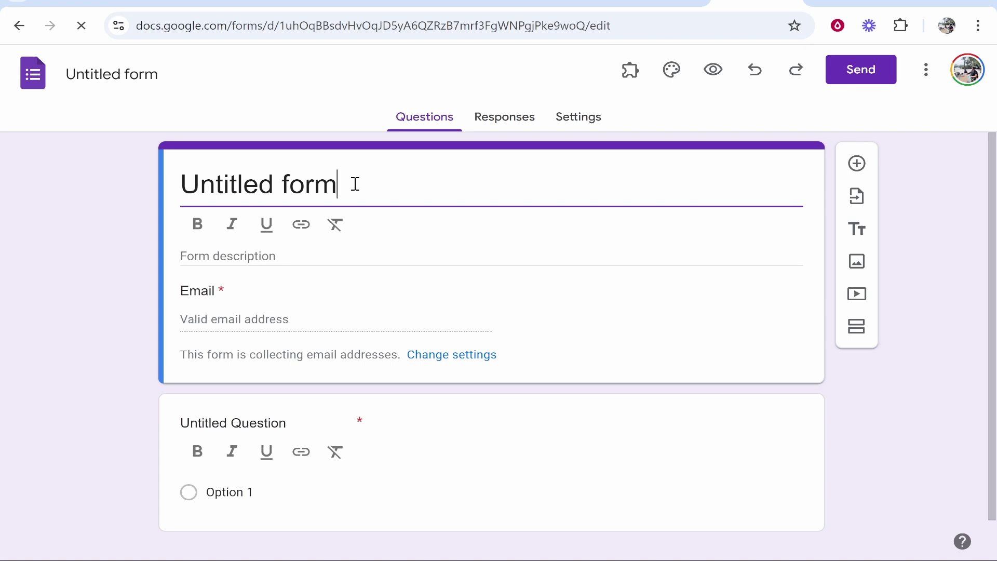
drag(355, 184, 167, 188)
text(Photos)
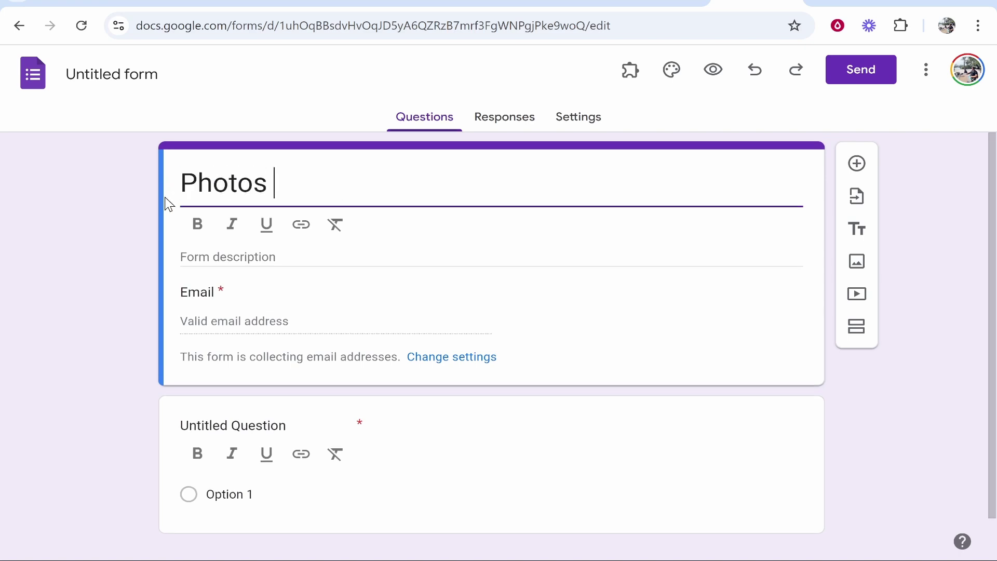
click(661, 3)
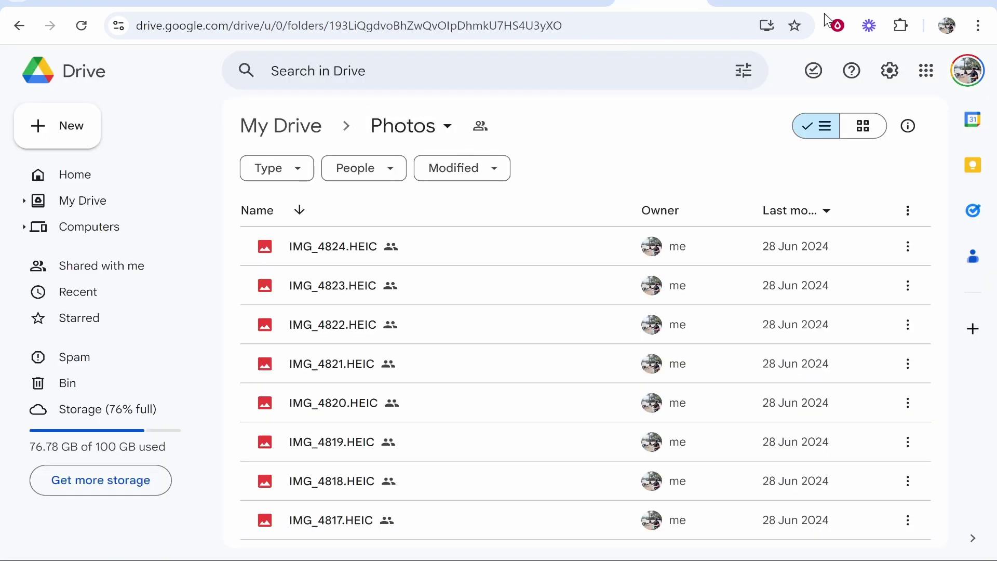
click(756, 3)
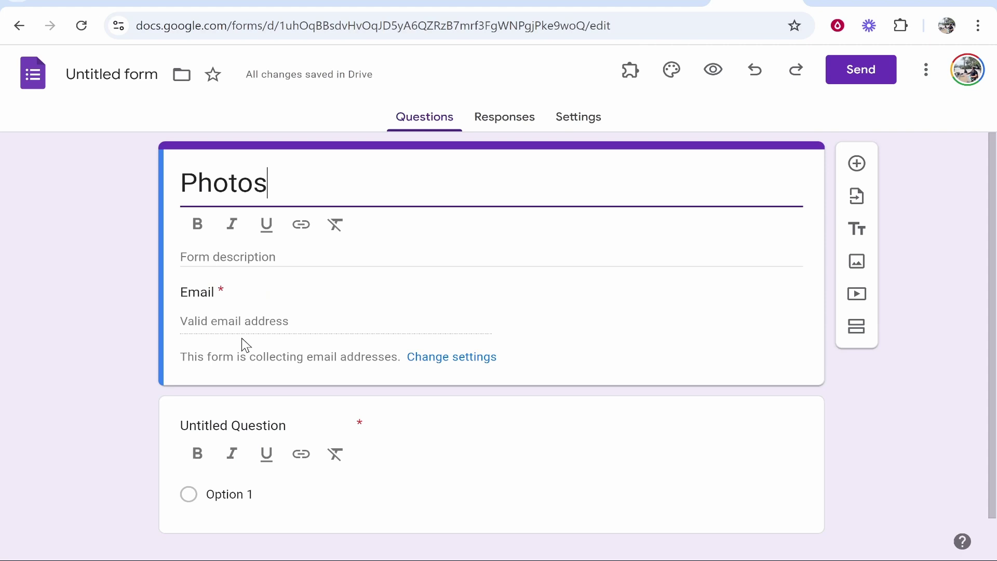
click(306, 328)
drag(223, 254, 179, 258)
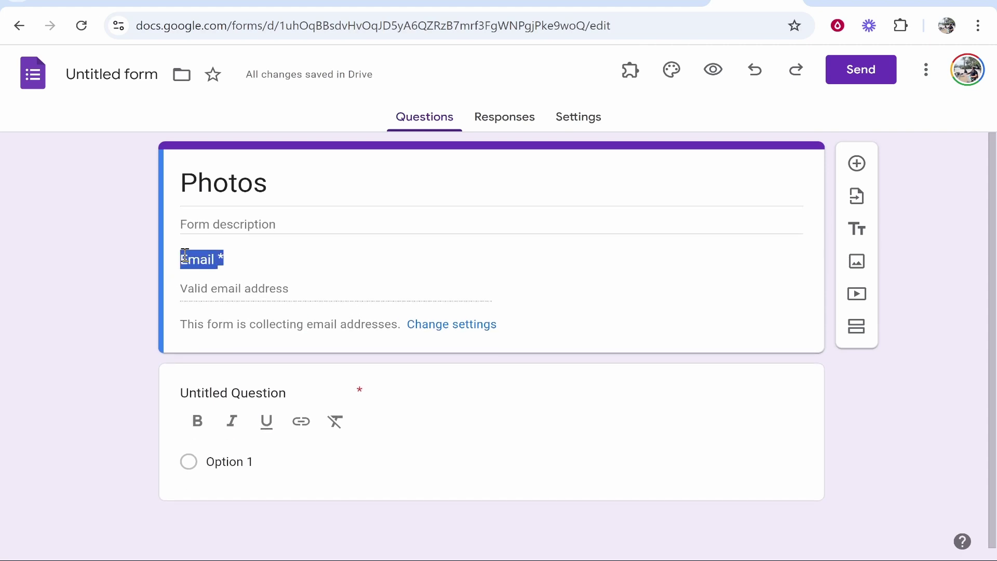
click(235, 243)
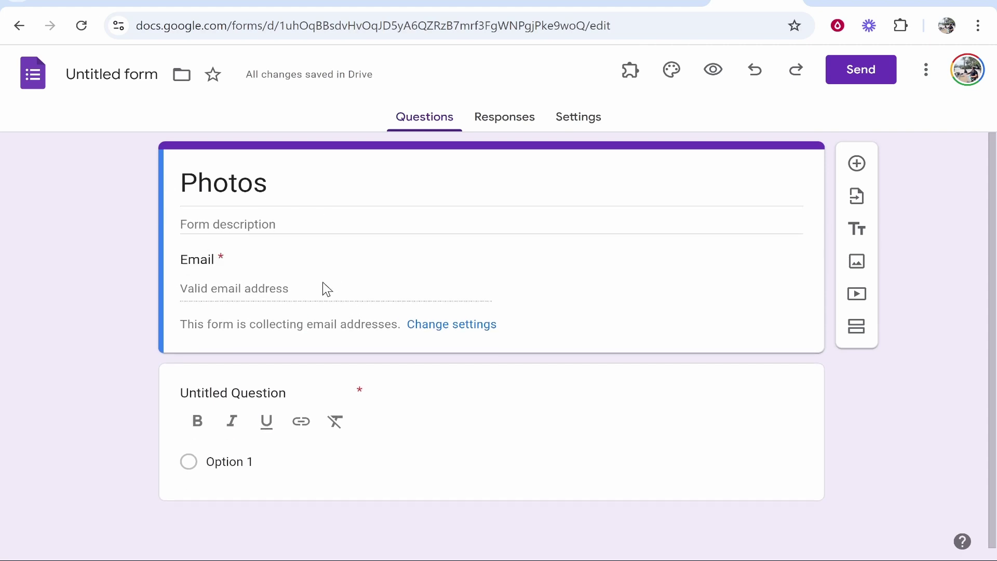
- Set Collect email addresses to Do not collect in the Responses settings
click(432, 327)
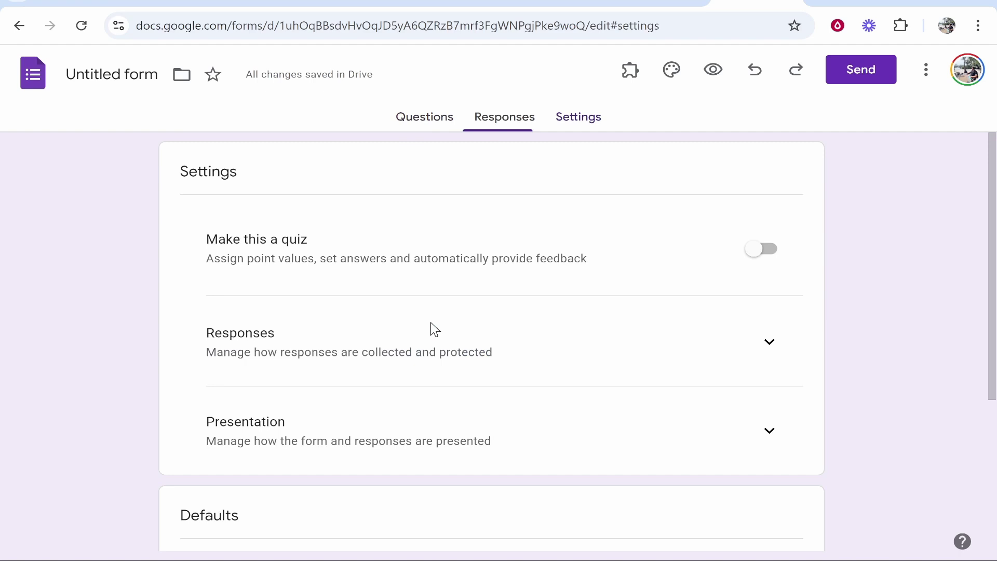
click(767, 345)
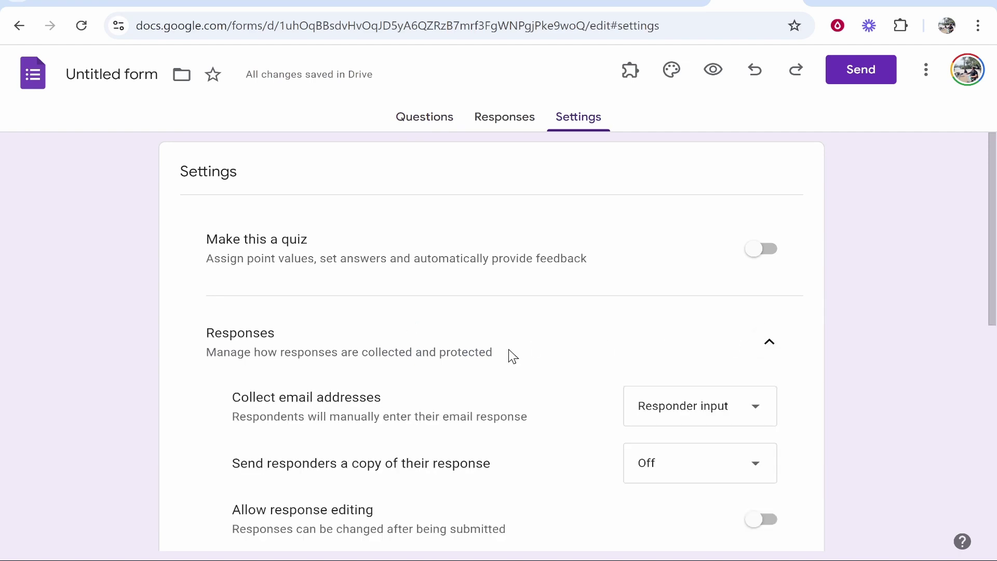
scroll(229, 318, down, 2)
drag(229, 318, 385, 316)
click(385, 317)
click(641, 318)
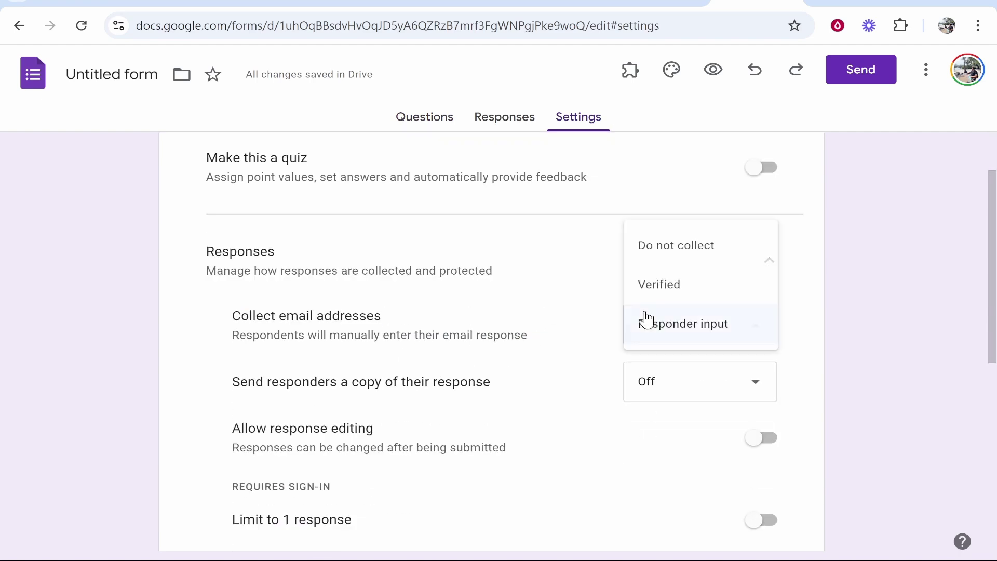
click(687, 260)
scroll(407, 195, up, 2)
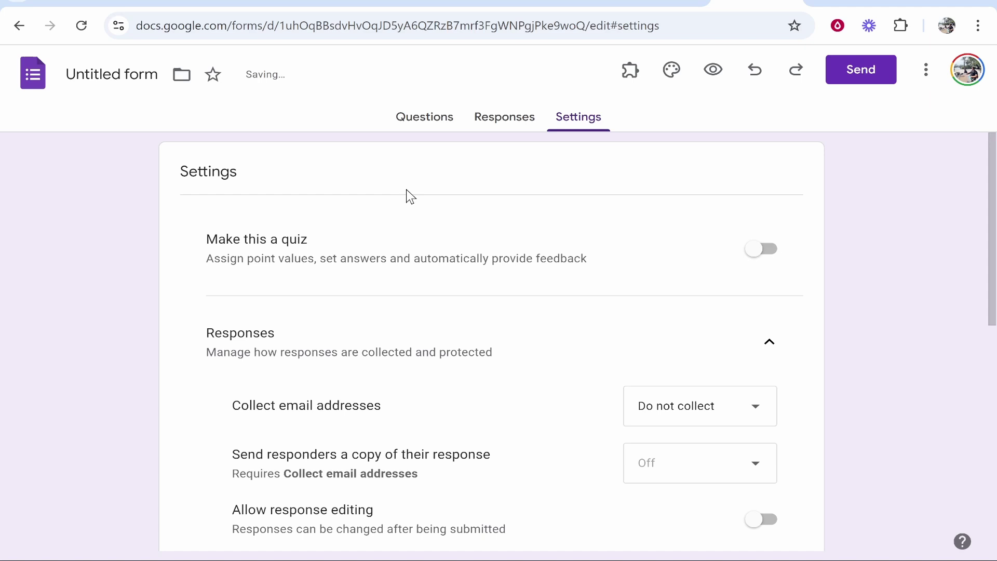
click(425, 117)
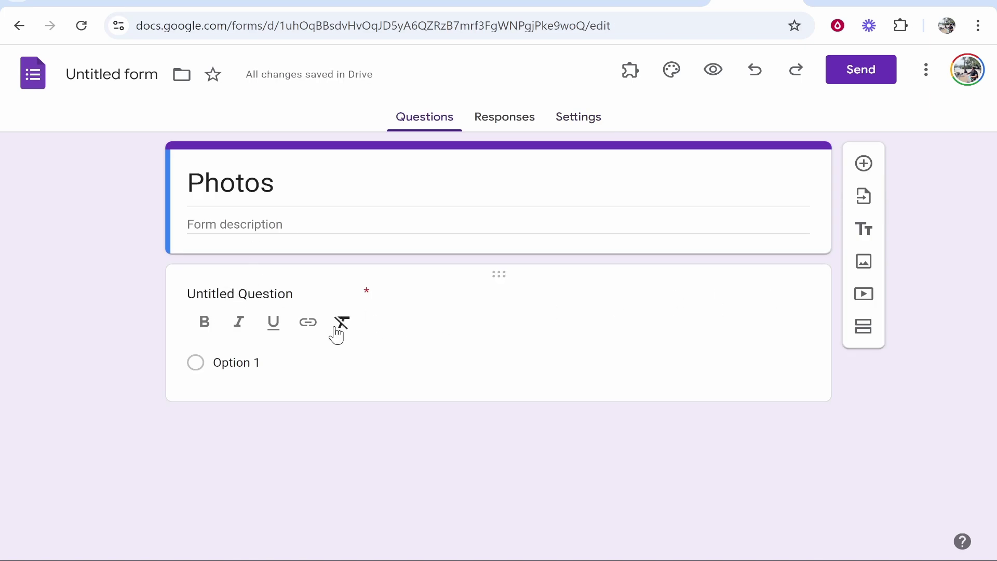
- Make the first question a short answer titled 'What is the password?'
click(229, 293)
key(ctrl+a)
key(BackSpace)
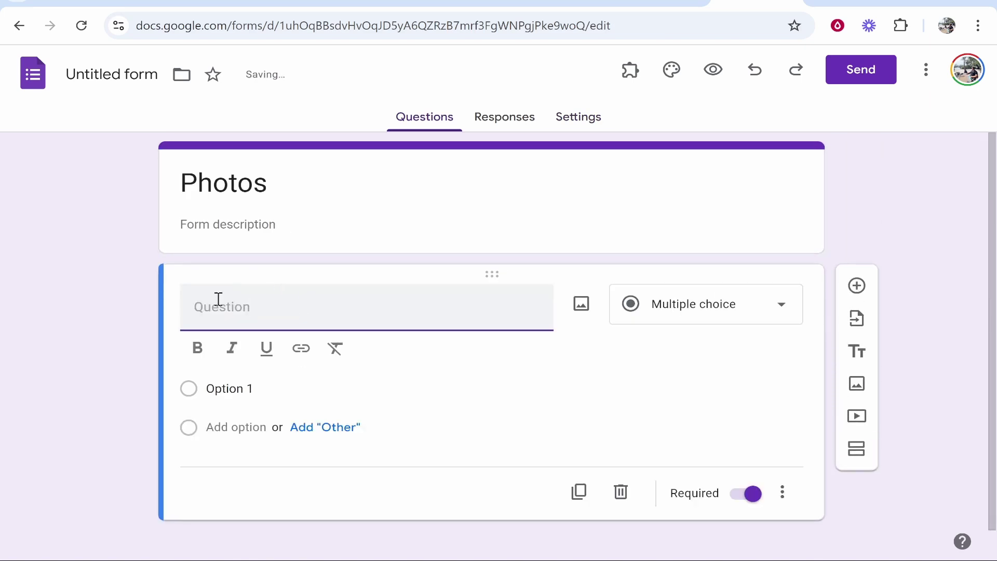
text(What iis)
key(BackSpace)
key(BackSpace)
text(s THE )
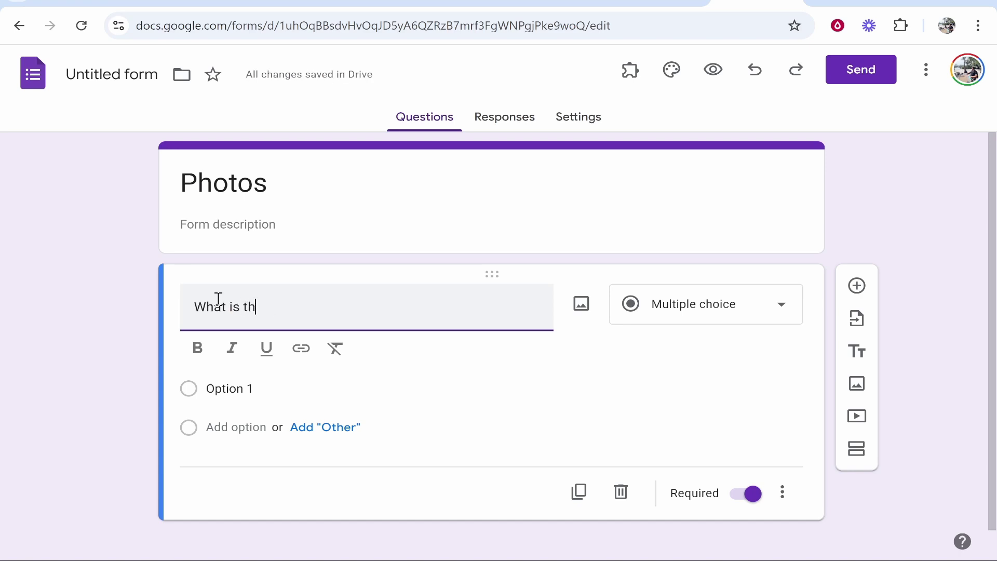
text(e password?)
click(747, 312)
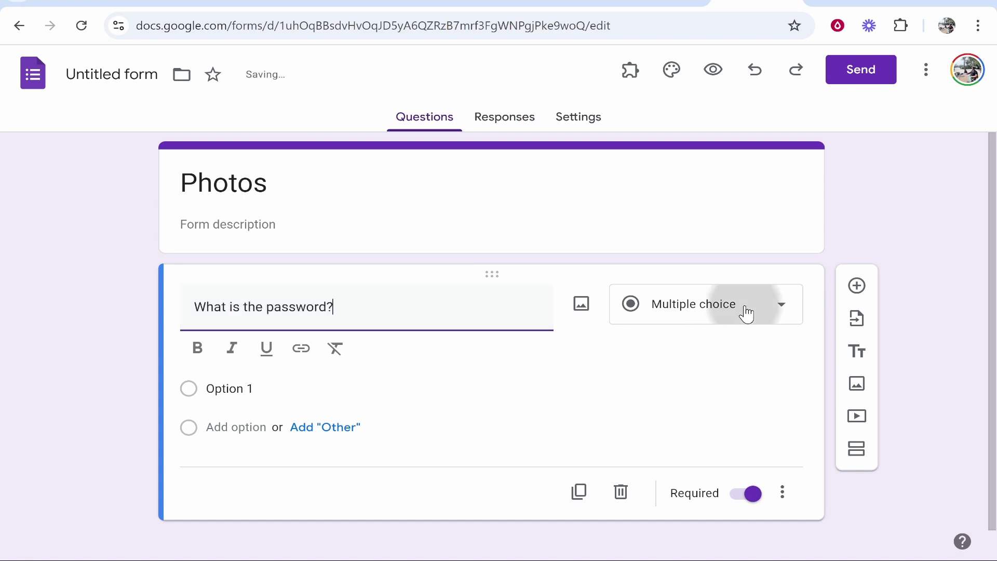
click(716, 92)
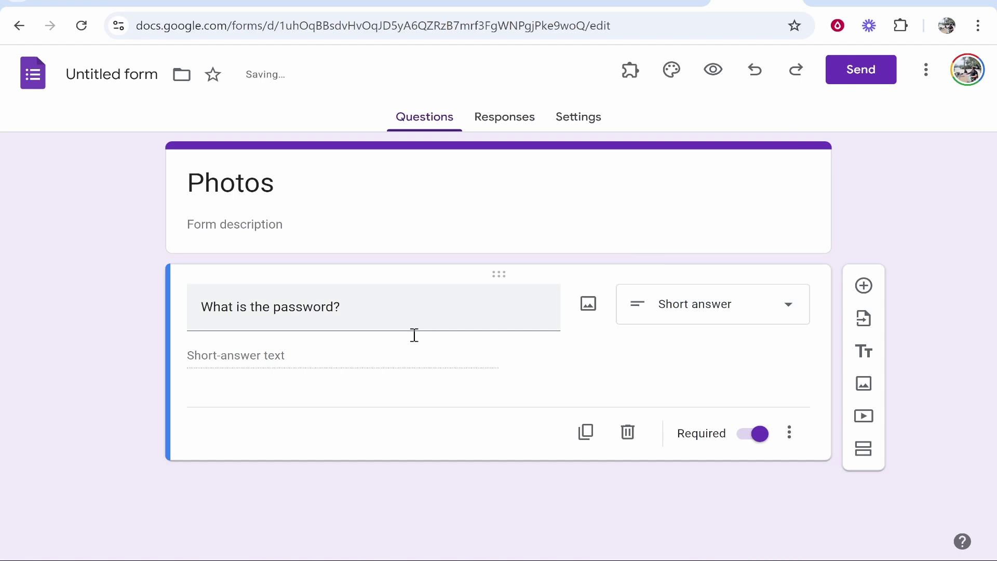
- Add Text > Contains validation with the password and error 'No, try again!', then rename the form Photos
click(789, 438)
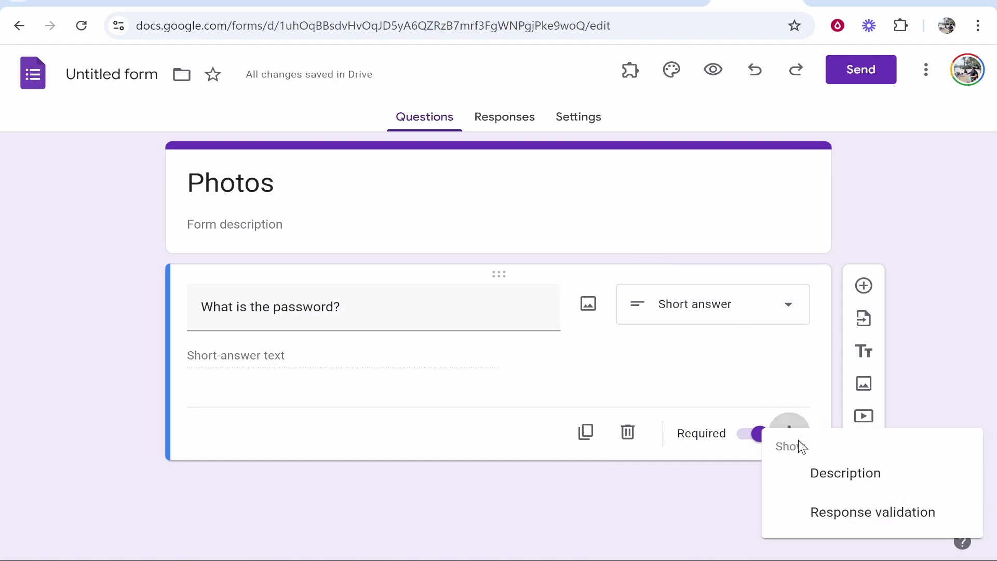
click(856, 514)
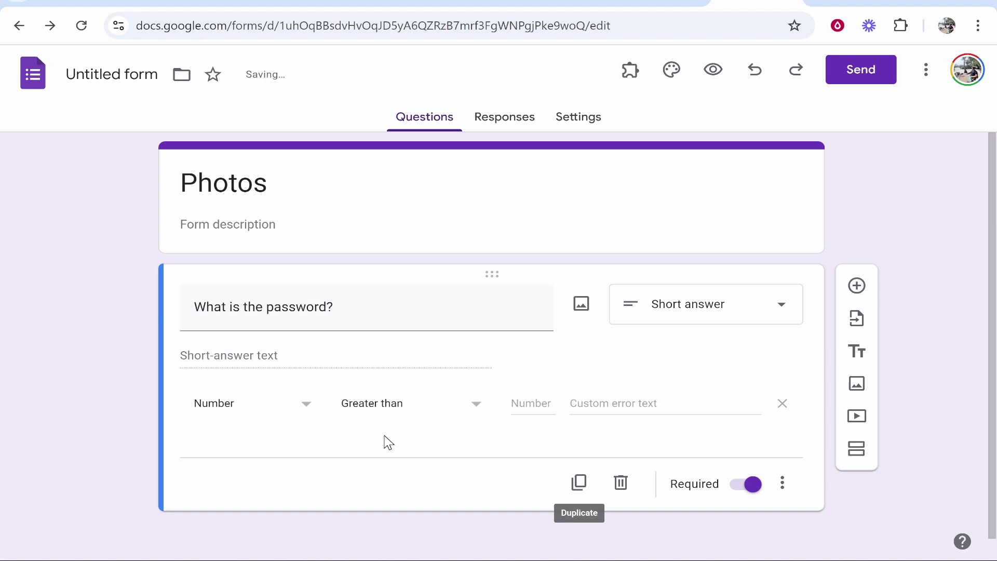
click(267, 414)
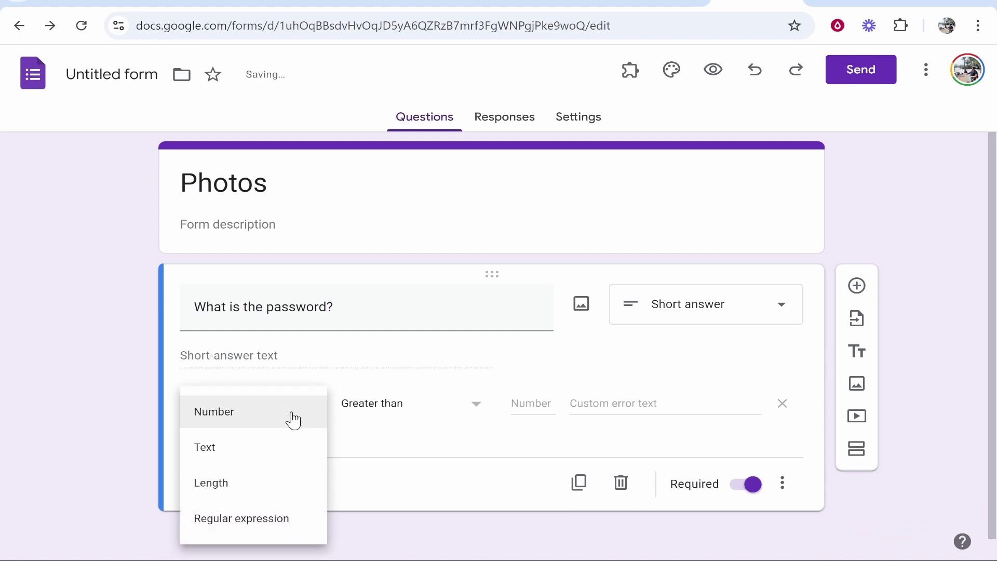
click(217, 457)
click(524, 405)
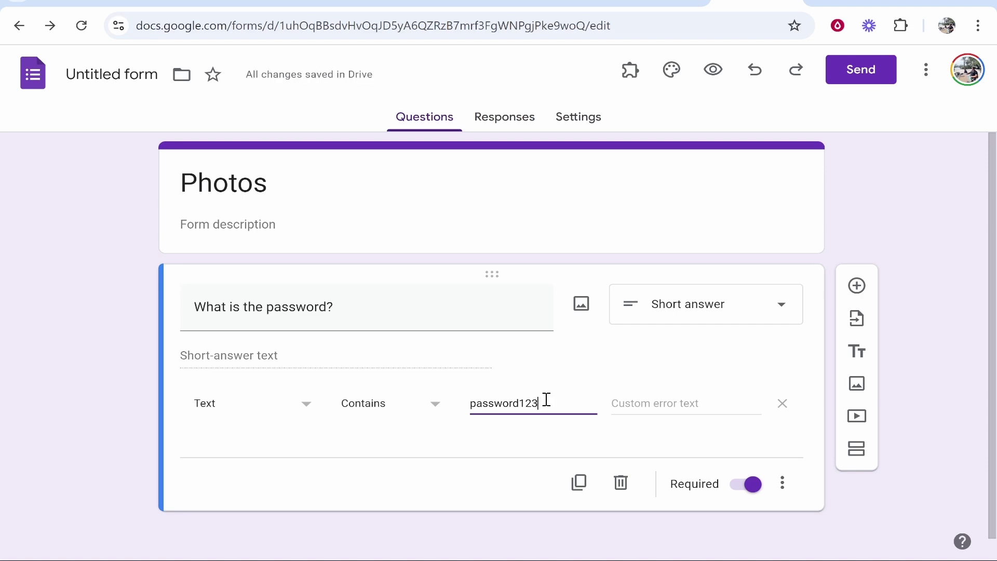
click(638, 404)
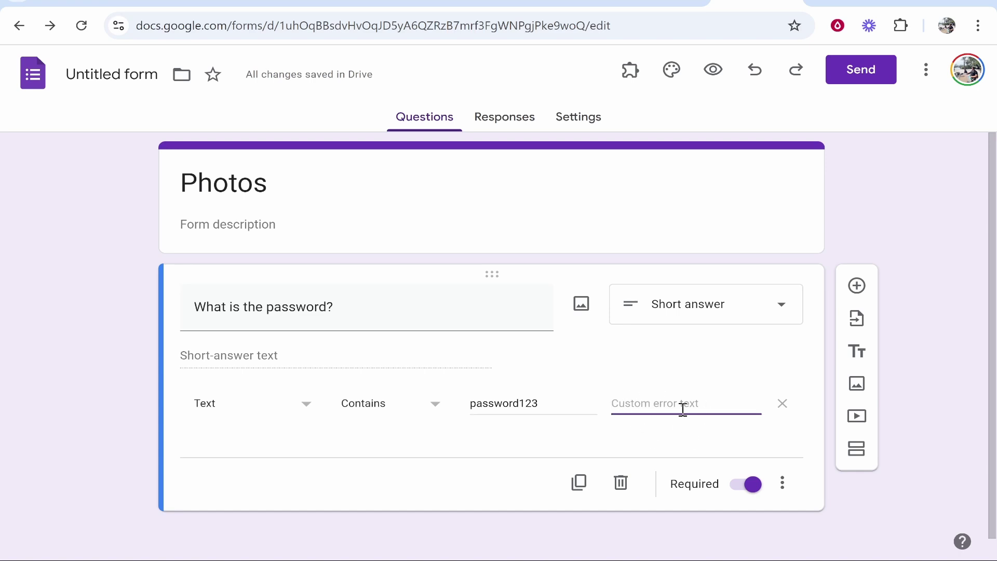
text(No, try again!)
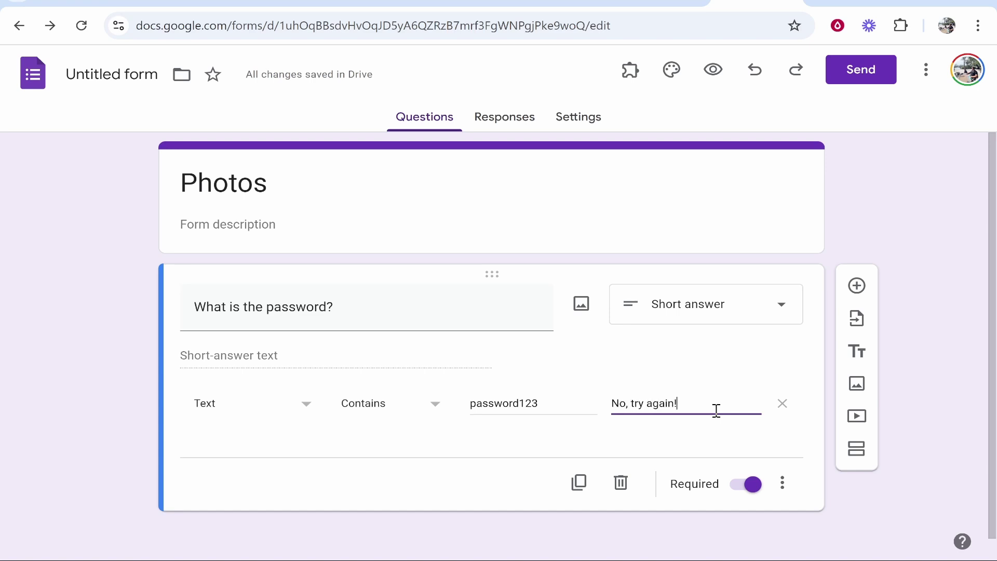
click(136, 73)
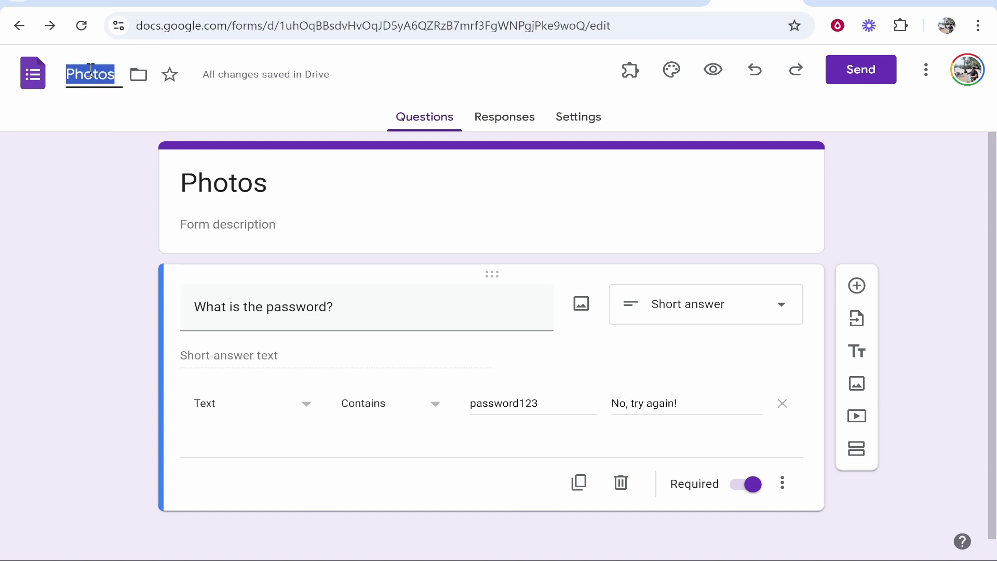
click(94, 166)
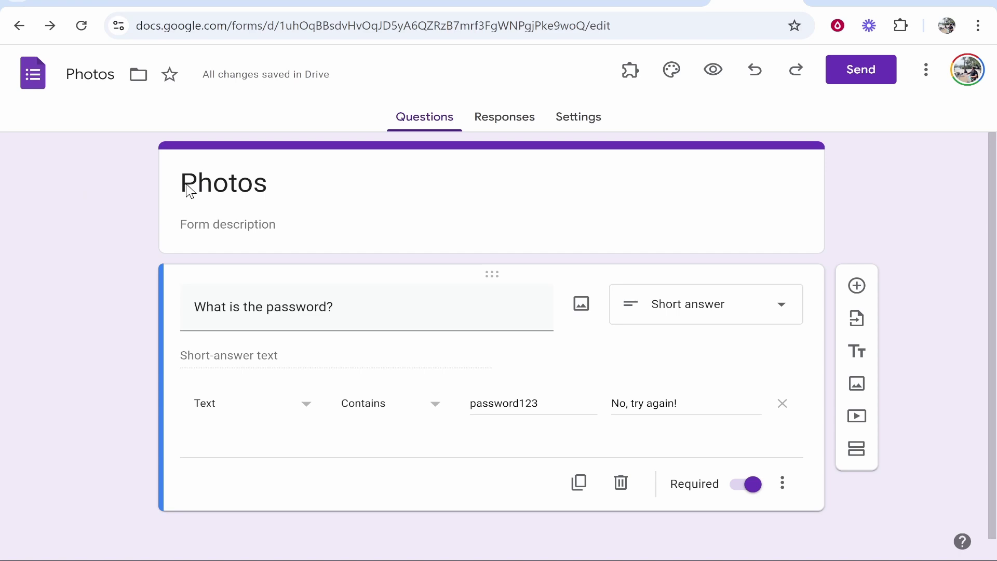
- Share the Drive Photos folder with anyone with the link and copy its link
click(660, 3)
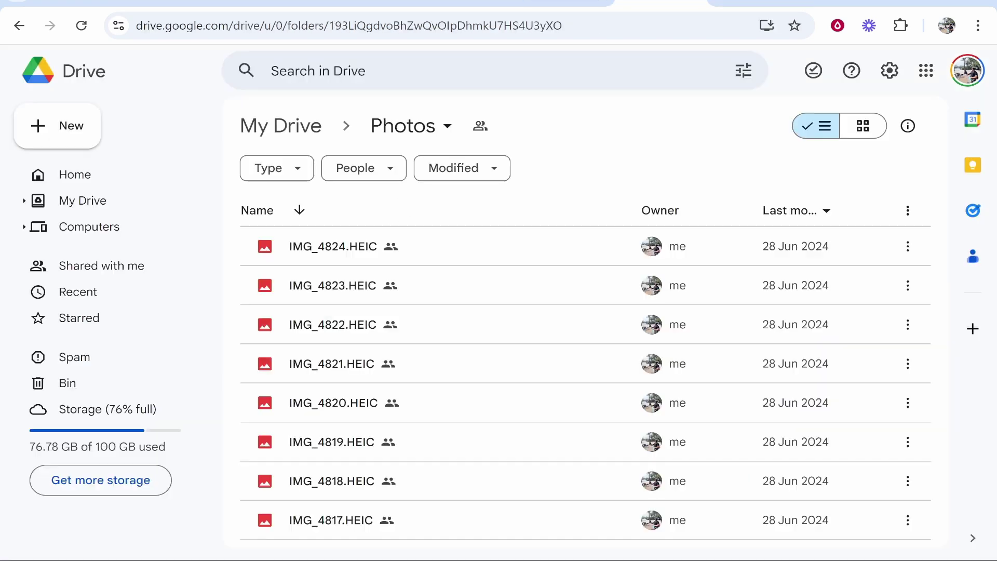
click(414, 131)
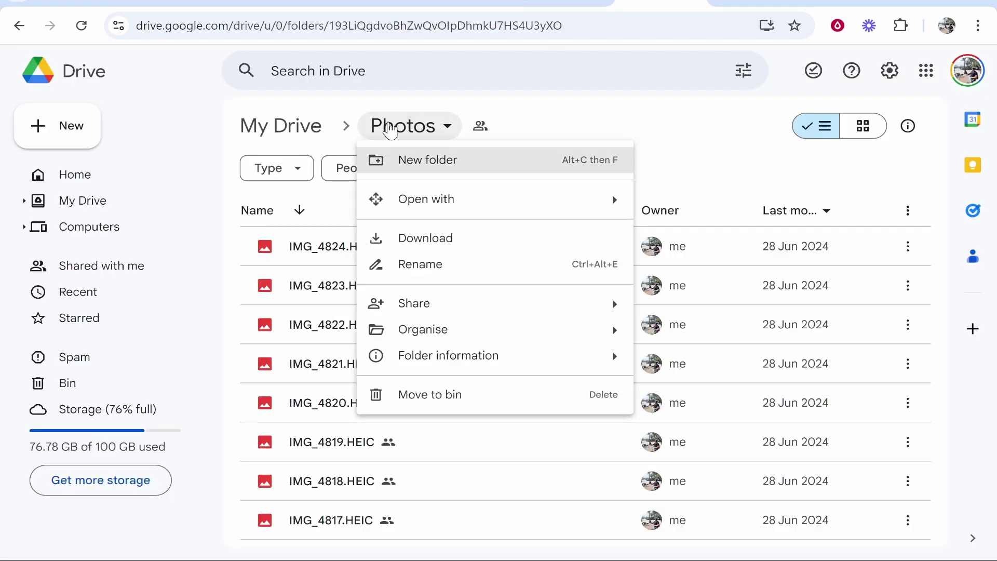
mouse_move(447, 312)
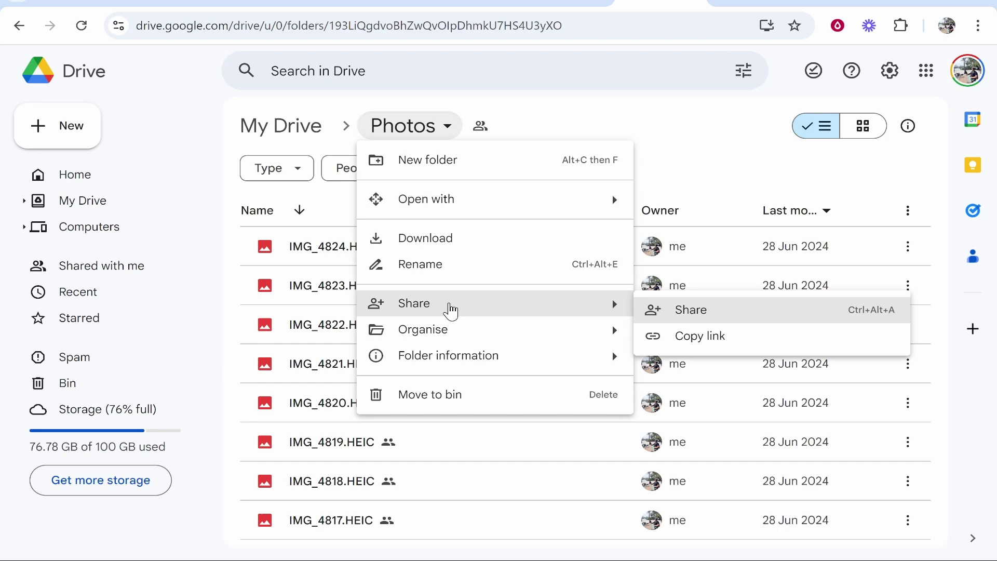
click(702, 305)
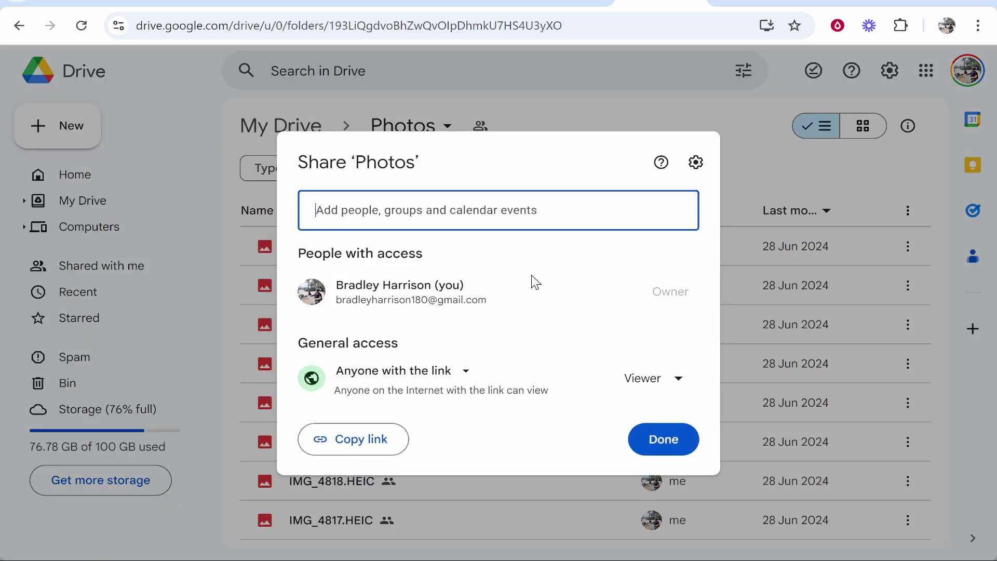
click(409, 400)
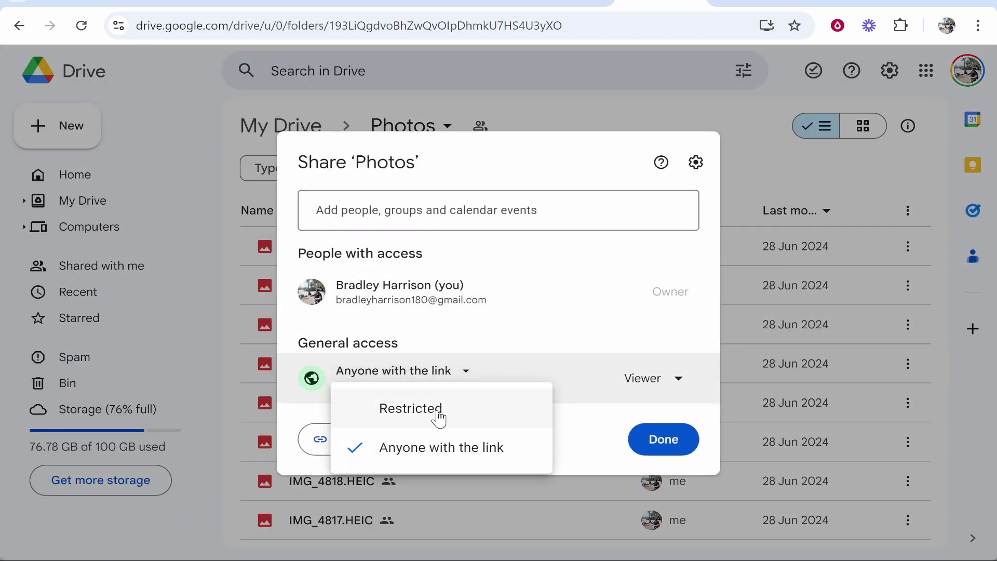
click(394, 450)
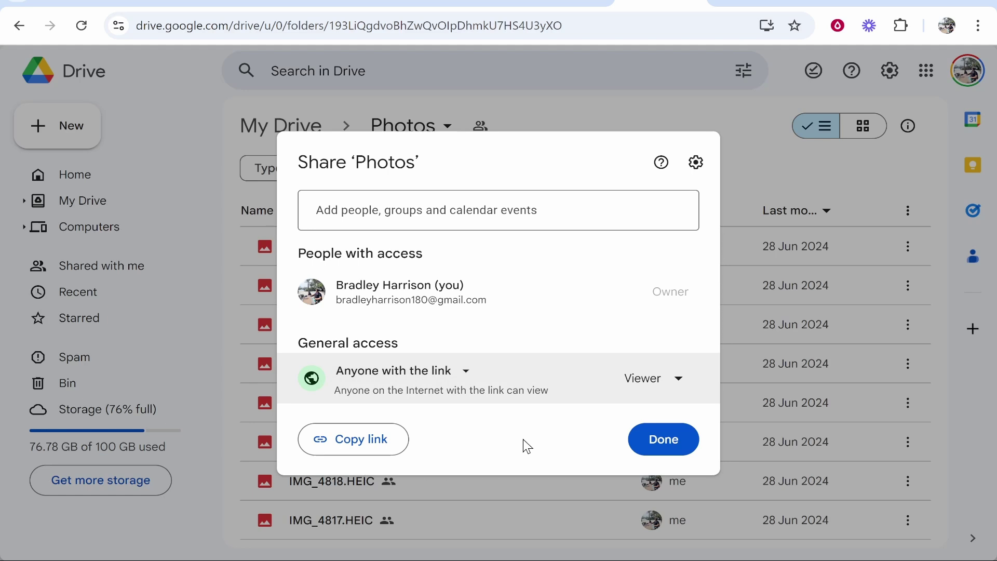
click(345, 439)
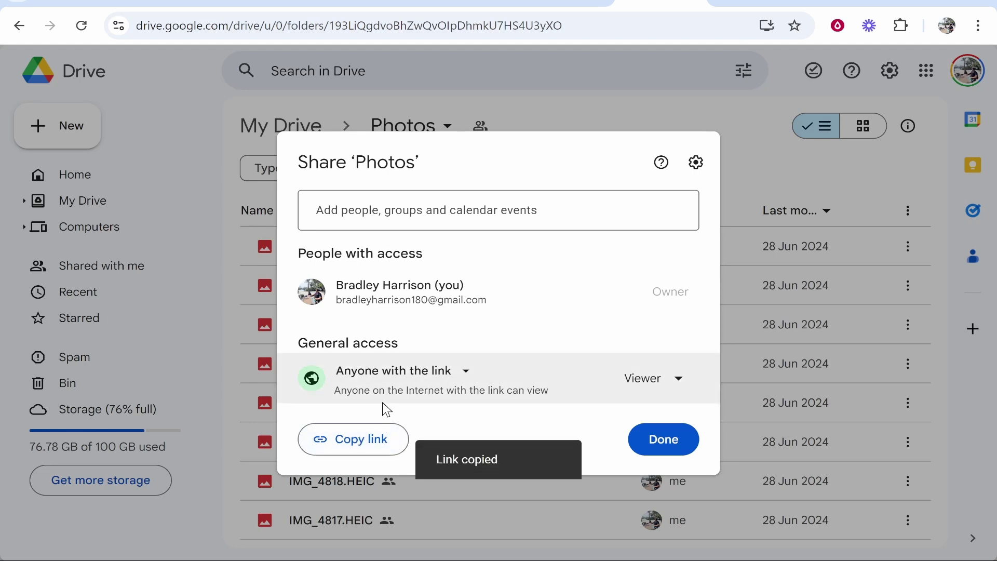
click(763, 2)
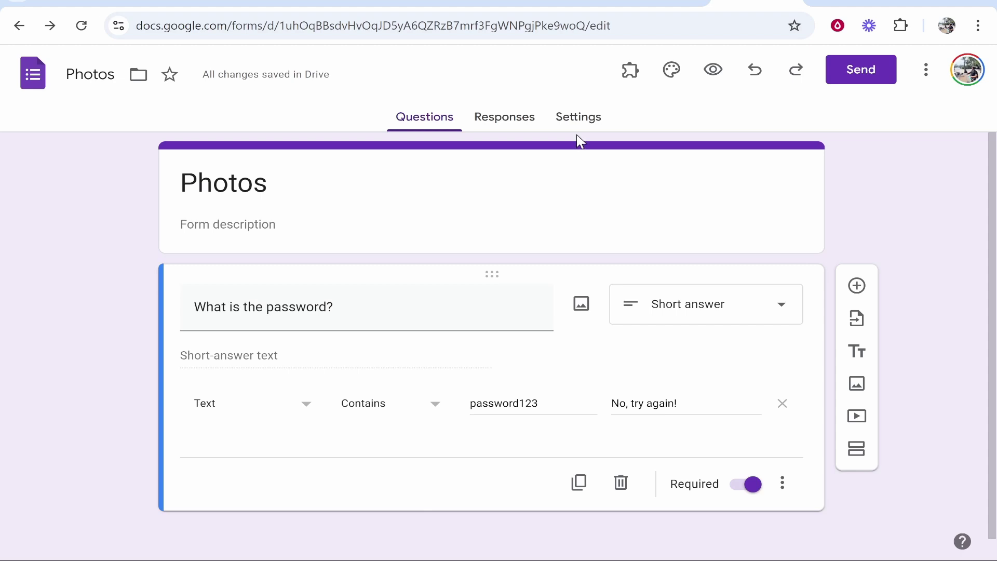
- Set the confirmation message to 'The password is correct, here are the files:' plus the pasted folder link, and save
click(596, 128)
click(774, 336)
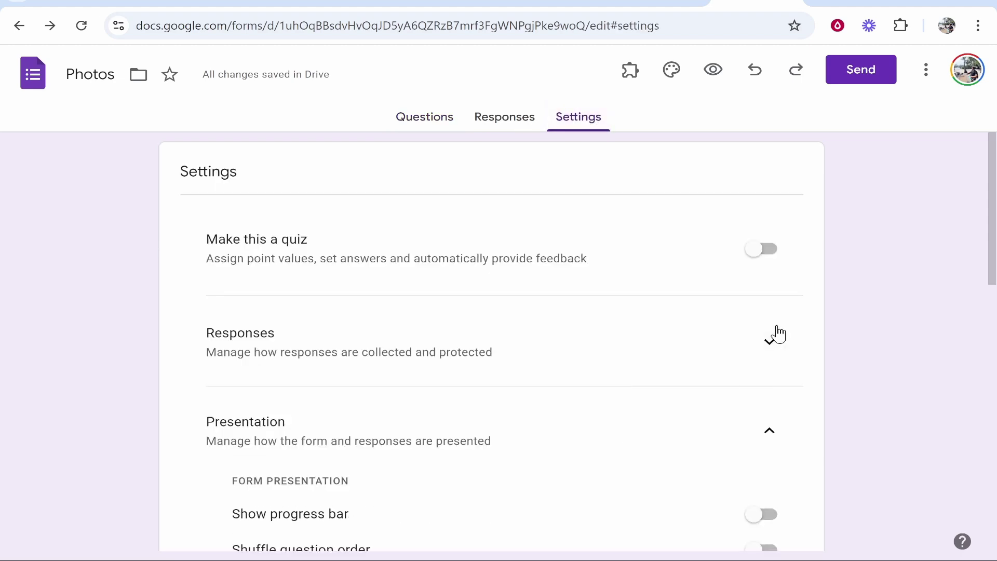
scroll(675, 332, down, 5)
drag(208, 181, 285, 181)
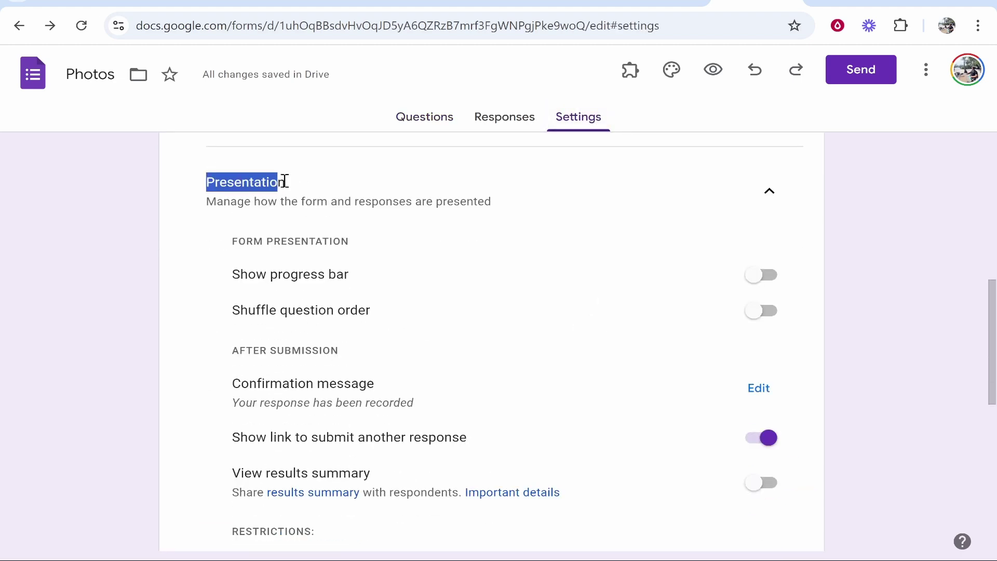
click(274, 185)
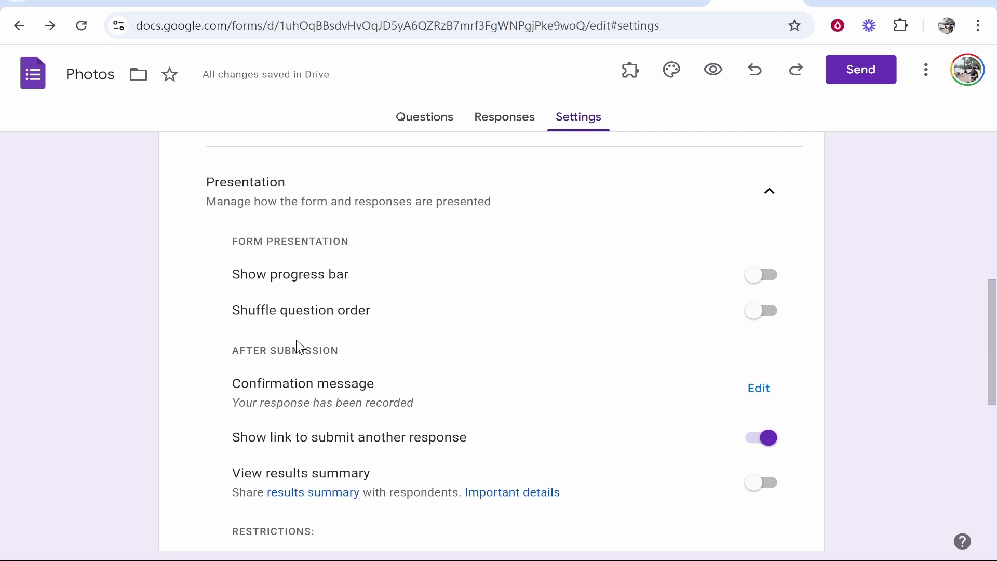
drag(231, 385, 380, 392)
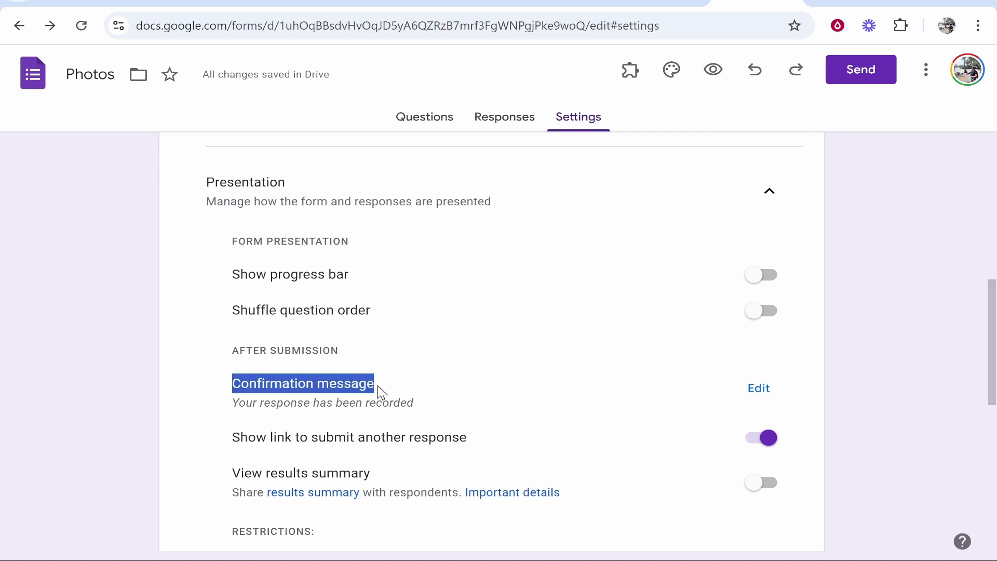
click(279, 404)
click(762, 393)
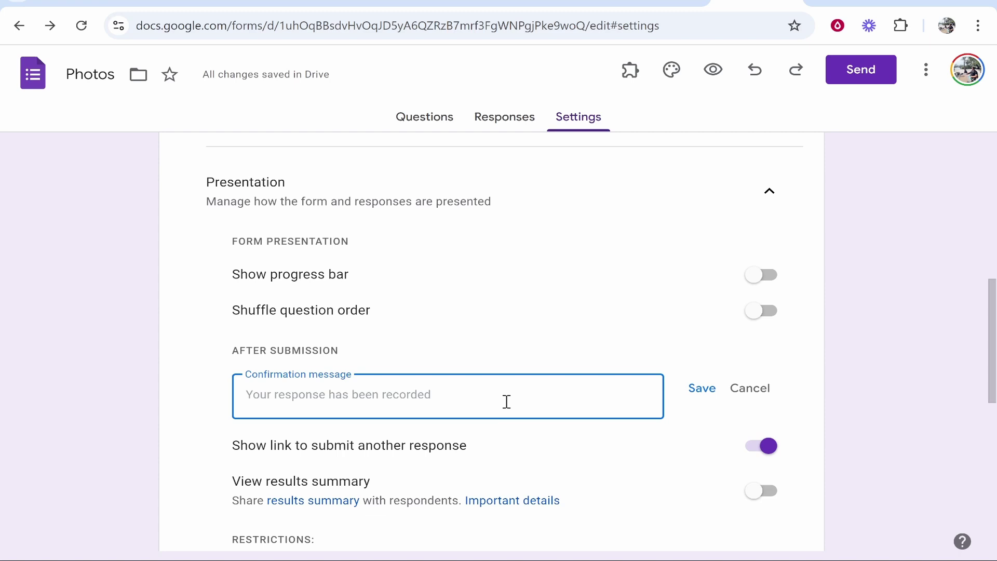
text(The password is c)
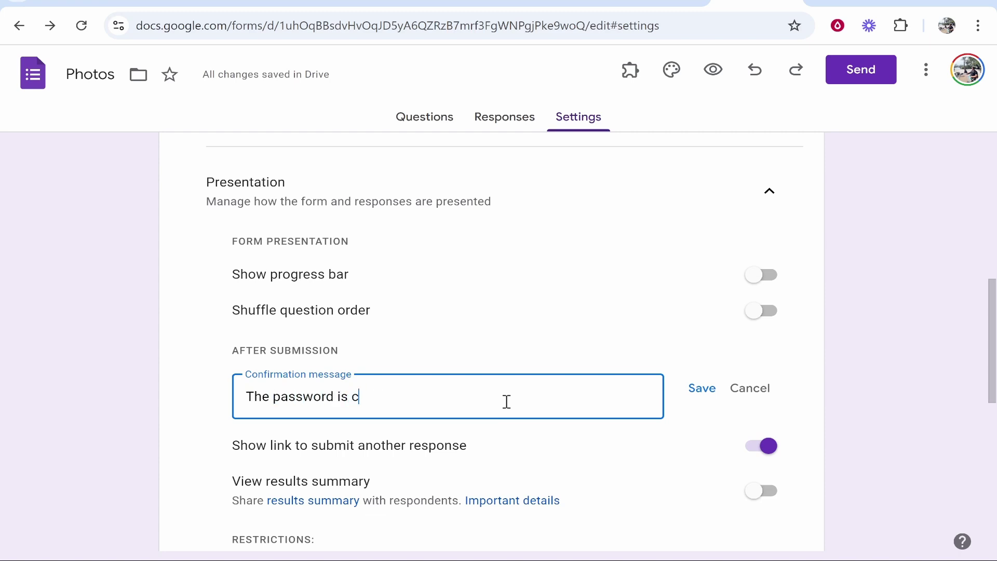
text(orrect, here are teh)
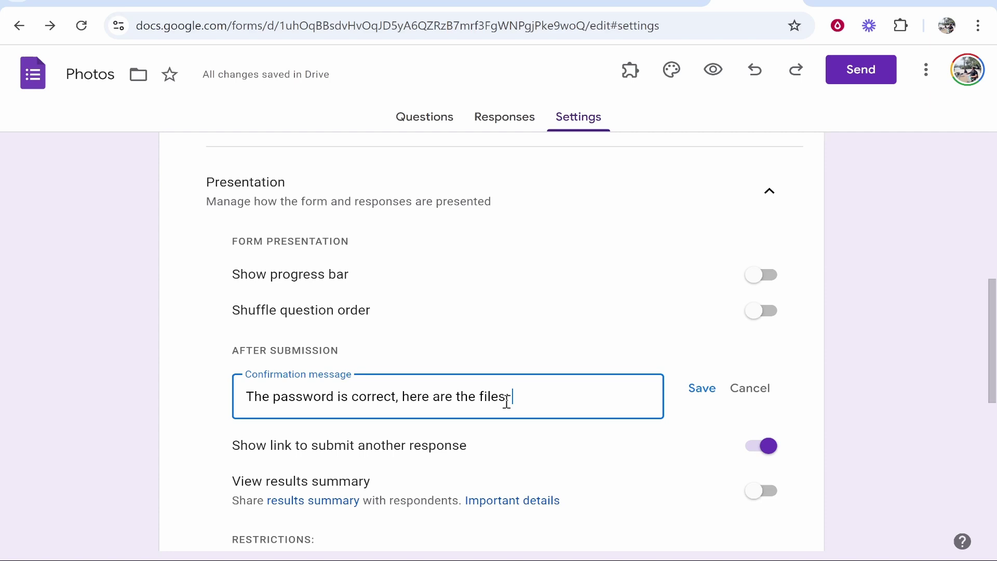
key(ctrl+v)
drag(486, 428, 247, 423)
click(694, 397)
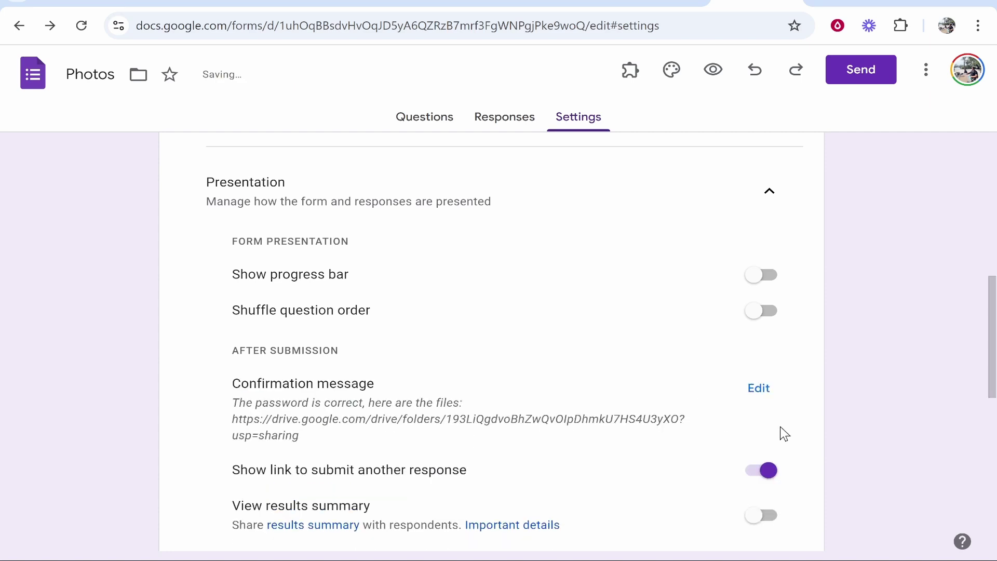
scroll(930, 322, up, 10)
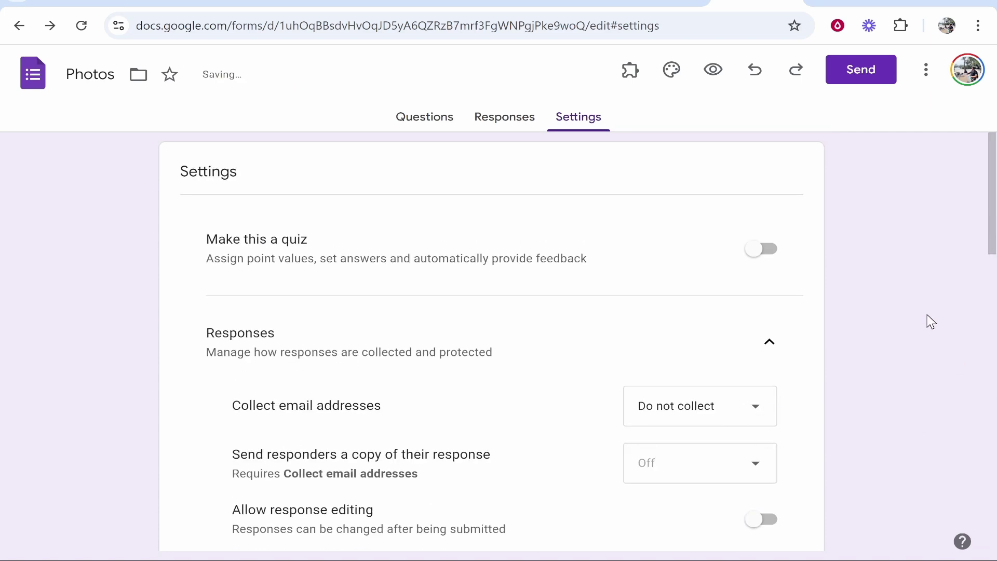
click(426, 132)
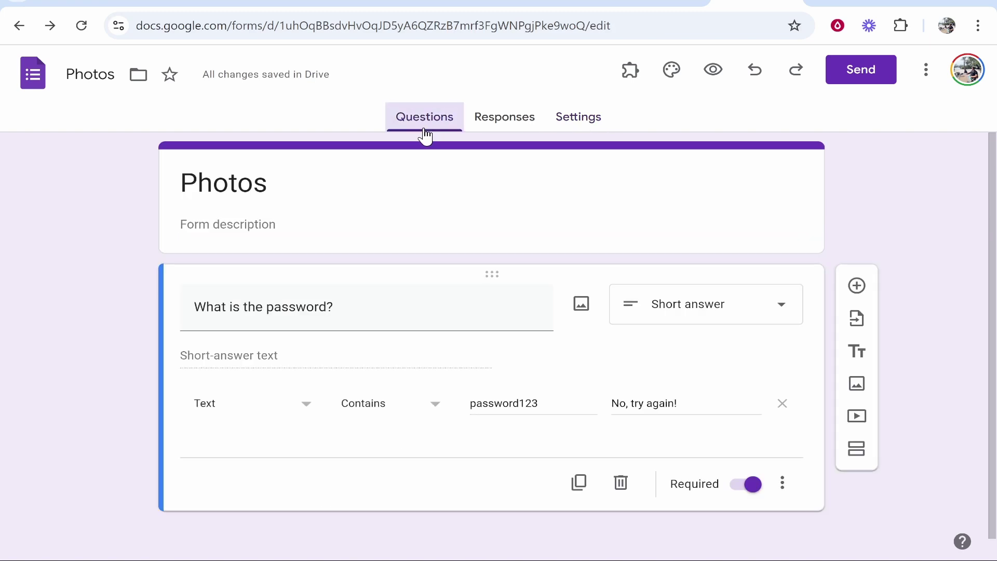
- Preview the form and submit the wrong answer 1231231 to confirm it is rejected
click(714, 73)
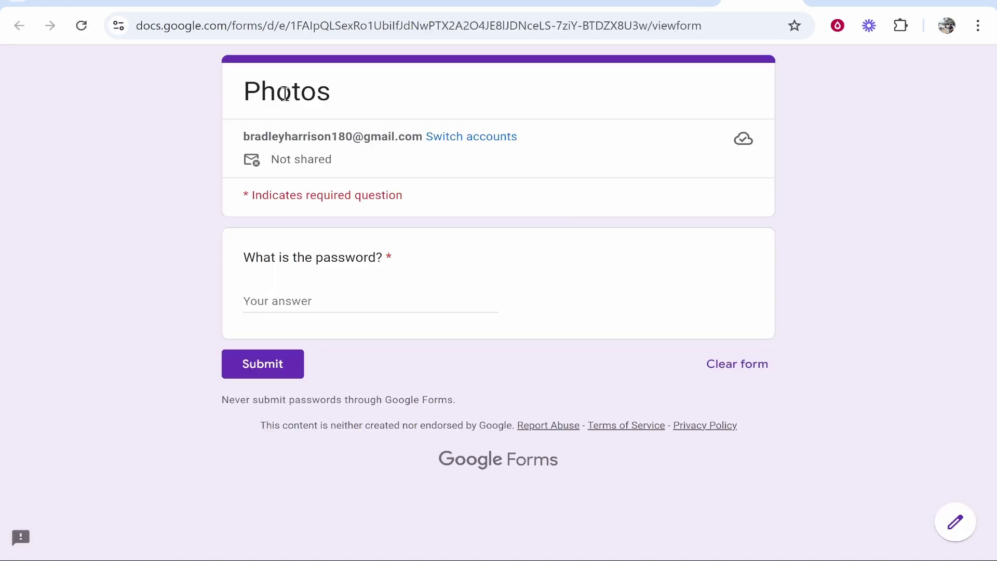
drag(284, 94, 245, 100)
click(324, 97)
drag(317, 94, 262, 95)
click(266, 95)
click(313, 299)
text(1231231)
click(277, 365)
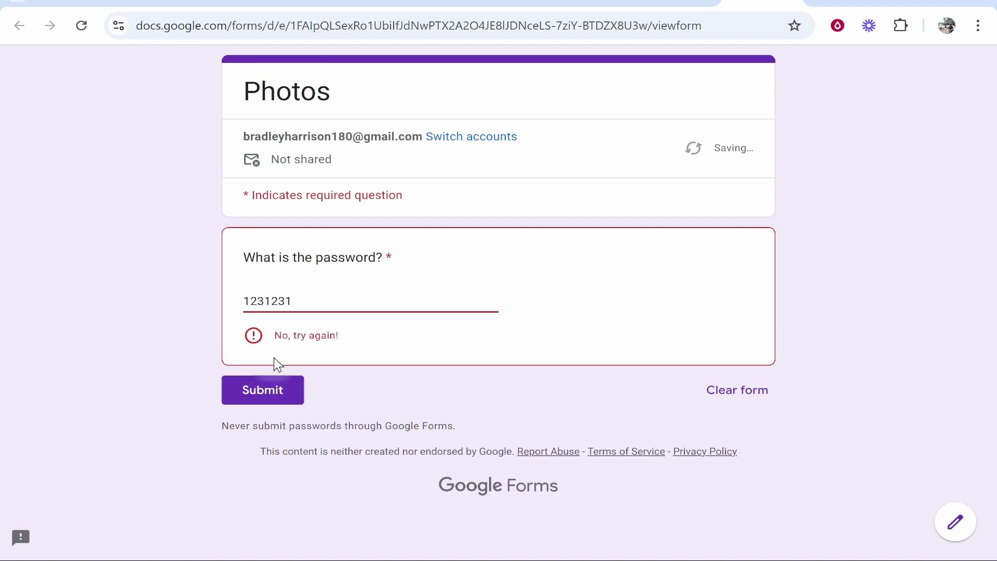
- Submit the correct password and follow the confirmation link to the Drive Photos folder
click(331, 299)
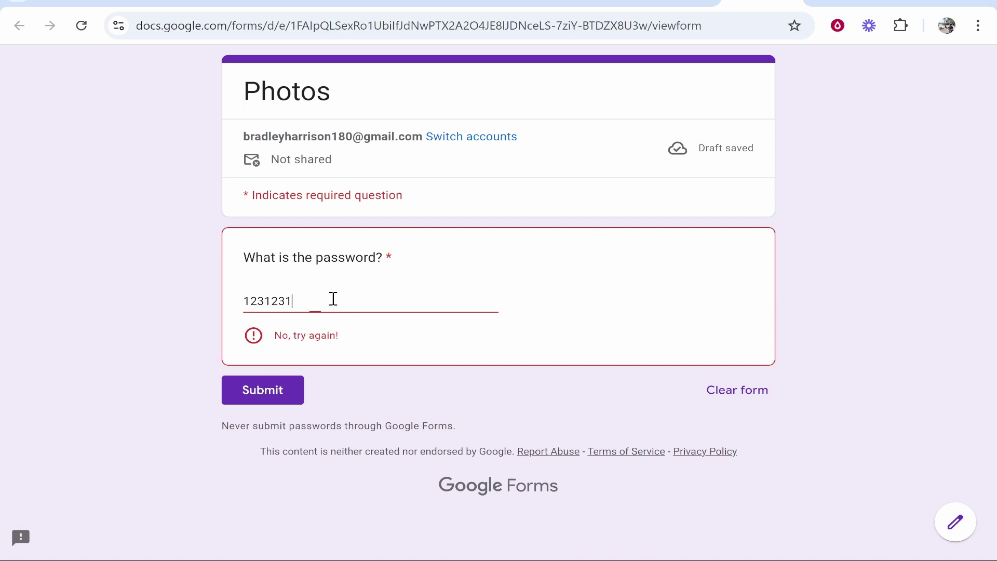
key(ctrl+a)
text(p)
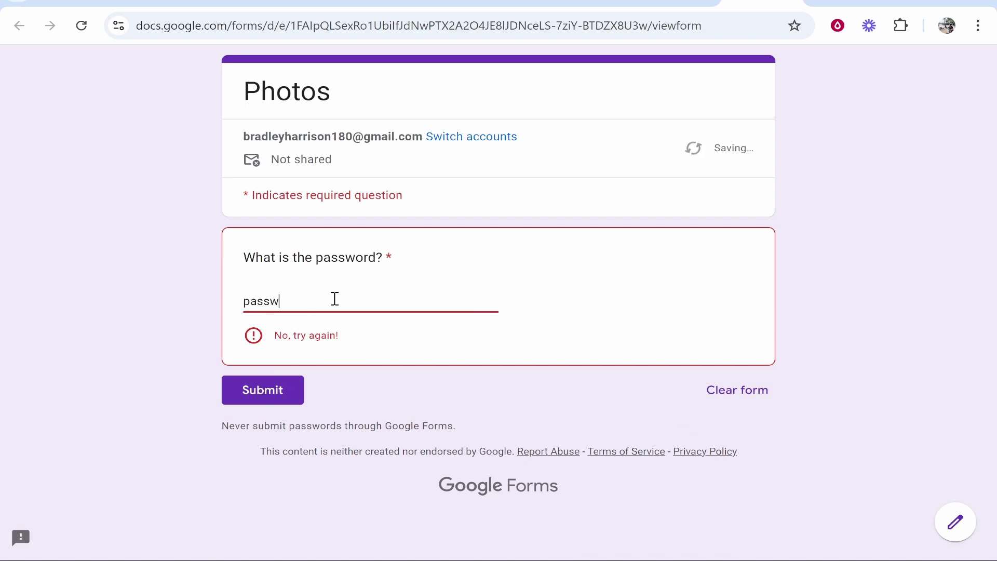
text(password123)
click(254, 363)
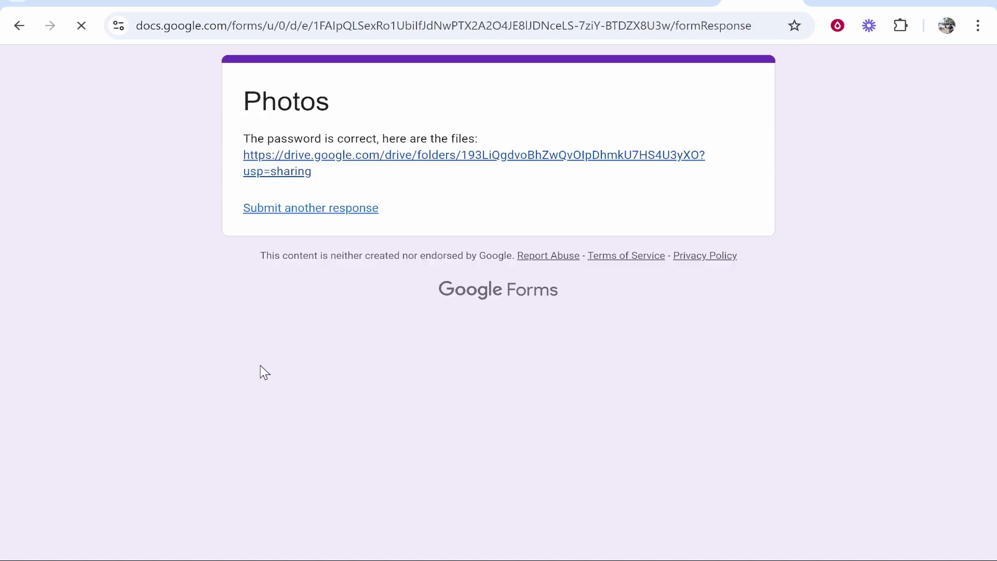
drag(243, 101, 330, 103)
click(323, 104)
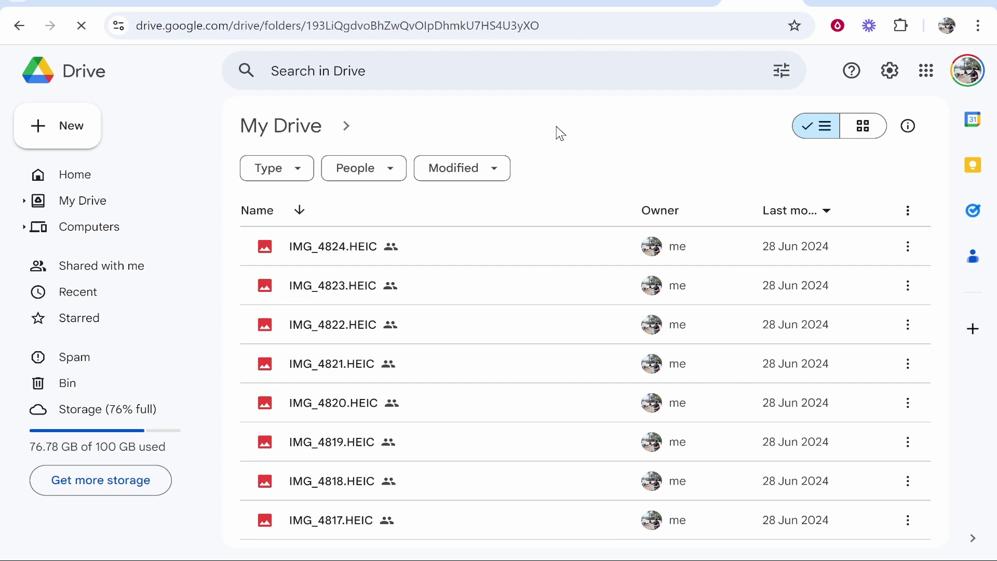
- Return to the form editor tab, then switch over to the Drive Photos folder tab
click(676, 2)
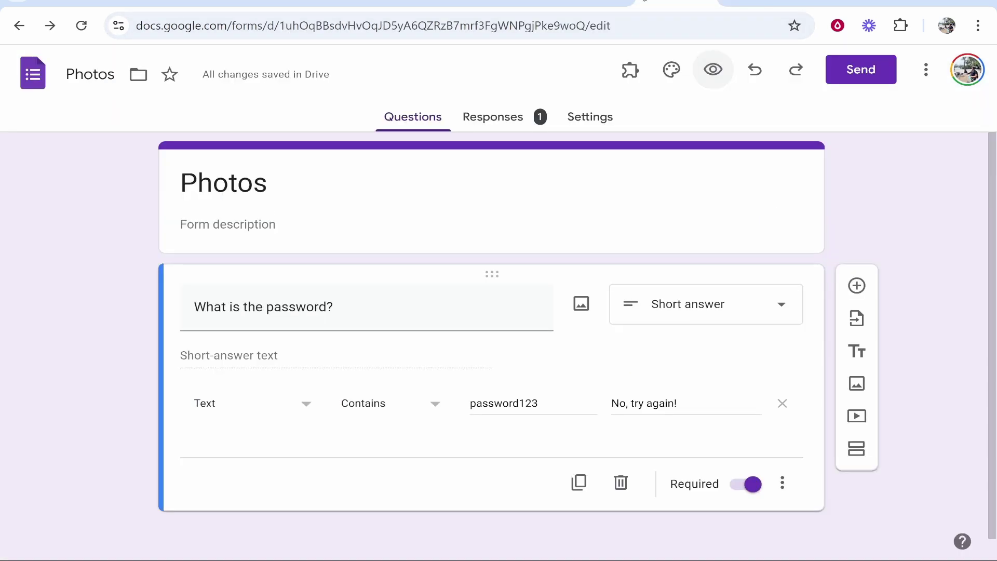
key(ctrl+Tab)
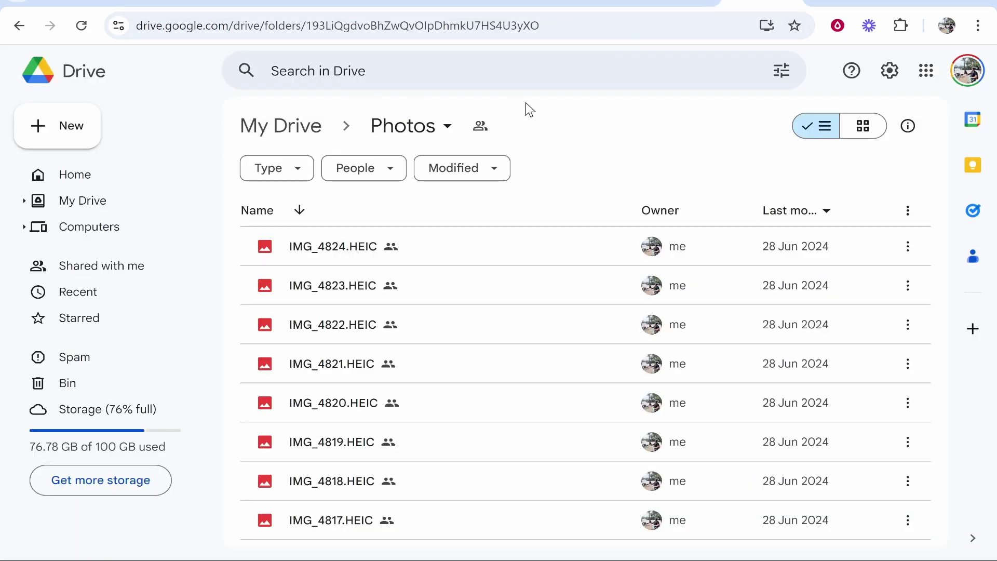